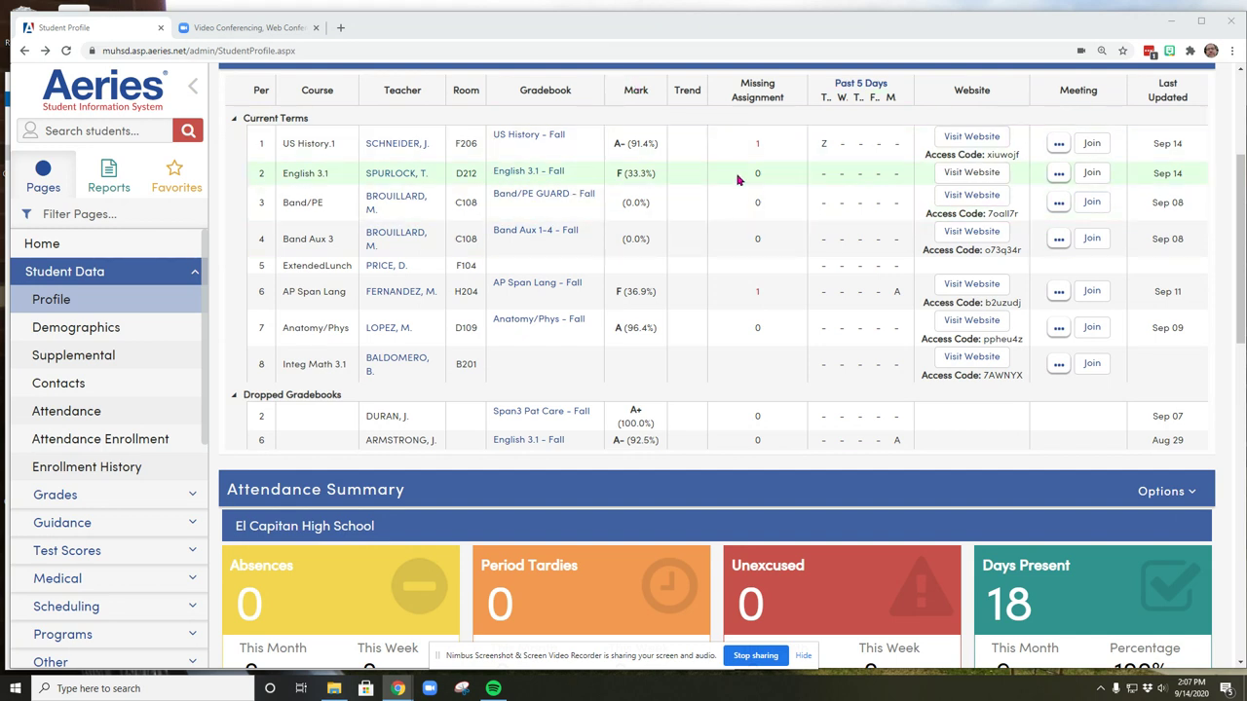
Step: Show the bookmarks bar in the browser
scroll(740, 177, "up", 1)
scroll(745, 177, "down", 1)
left_click(1232, 51)
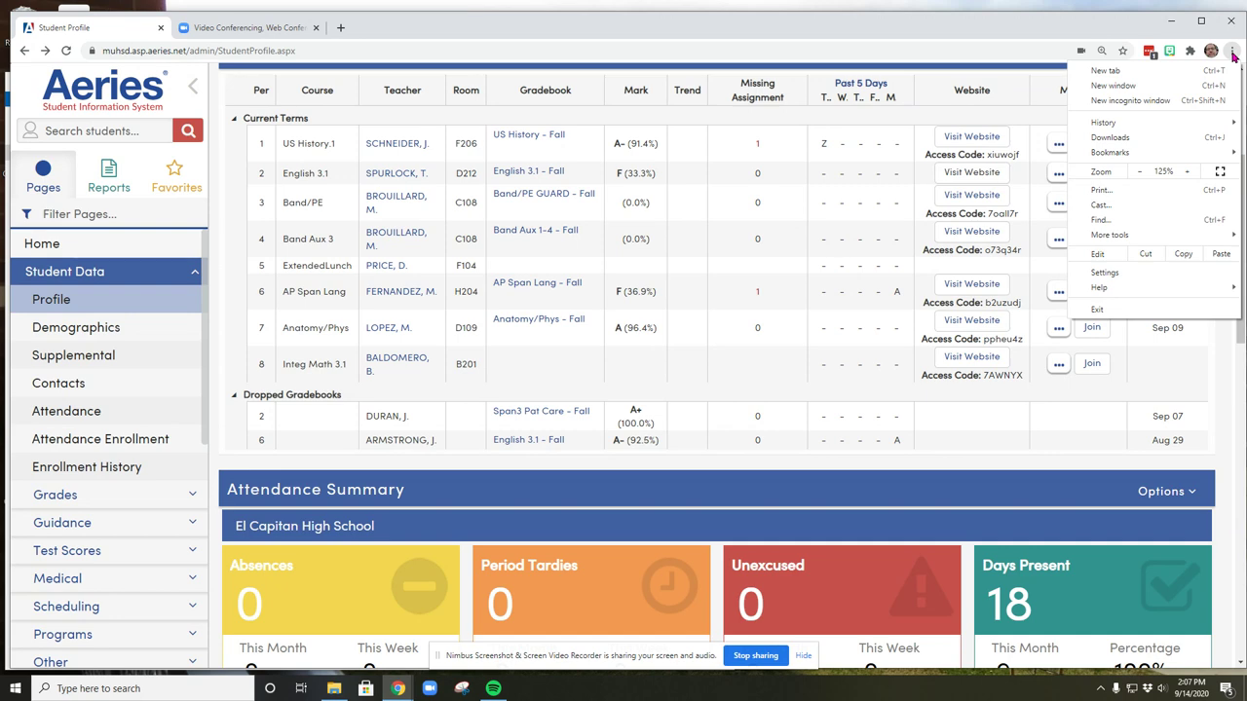
mouse_move(1103, 154)
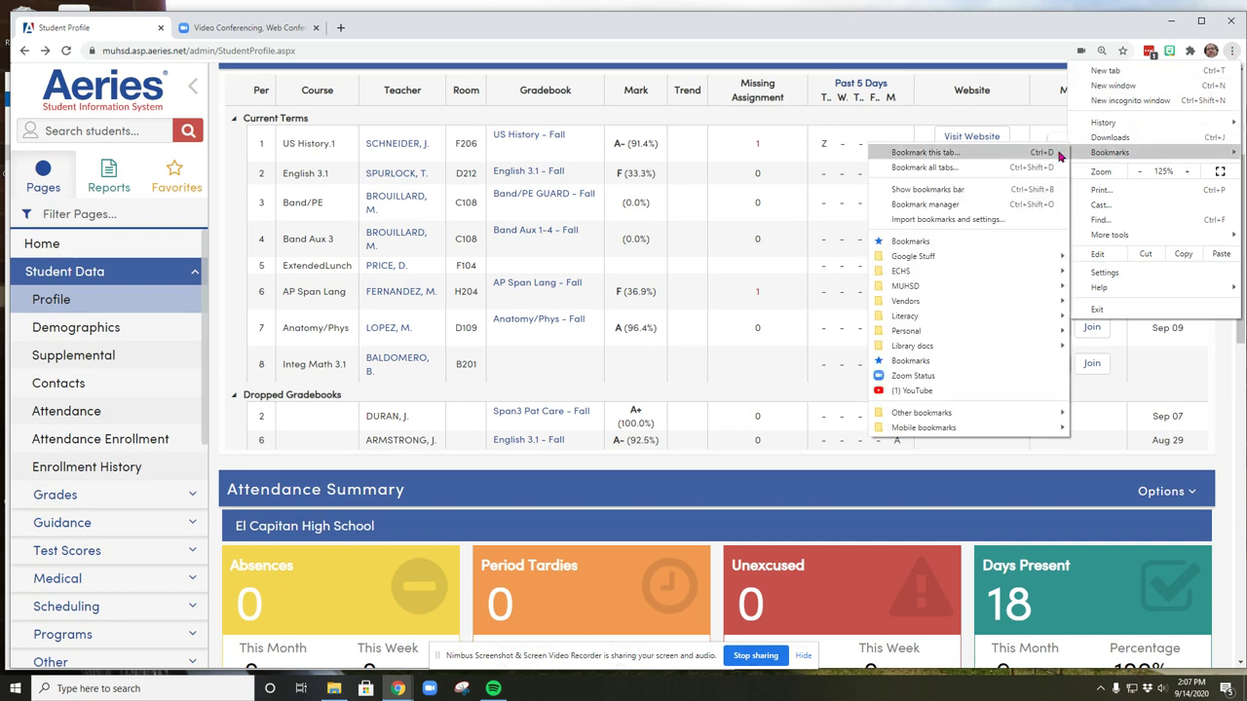
left_click(894, 191)
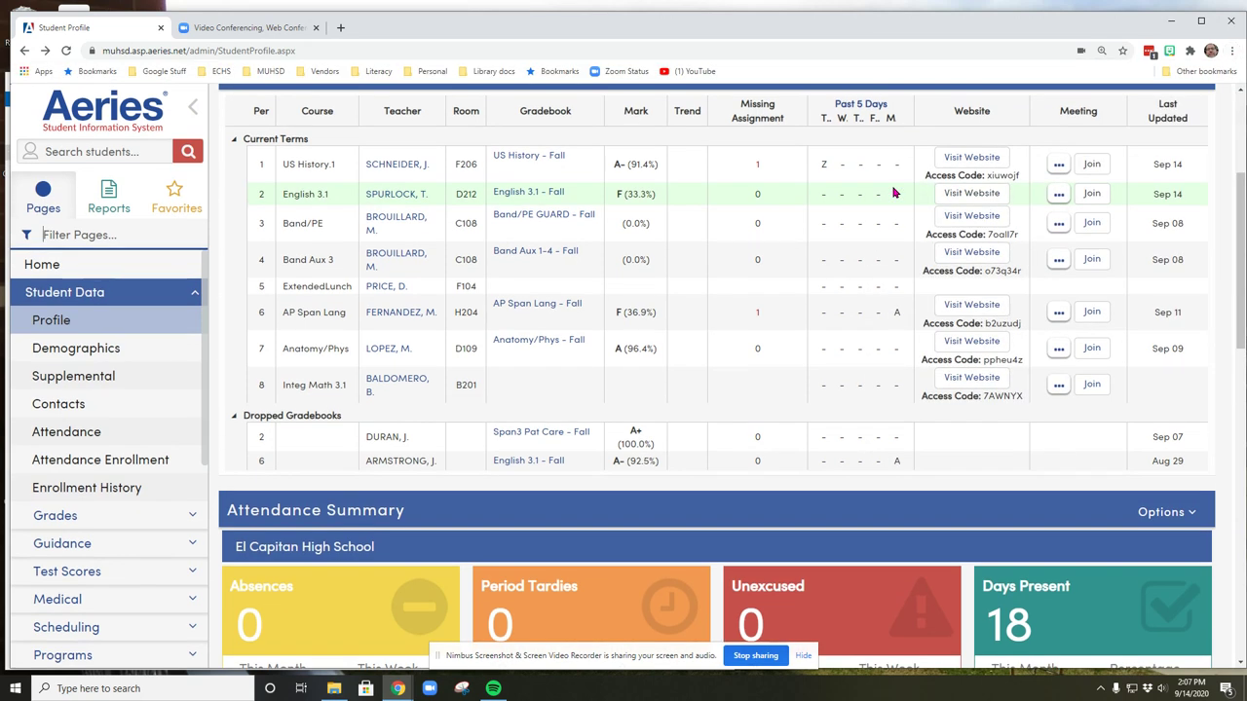
Step: Add a new folder named Zoom to the bookmarks bar
right_click(792, 71)
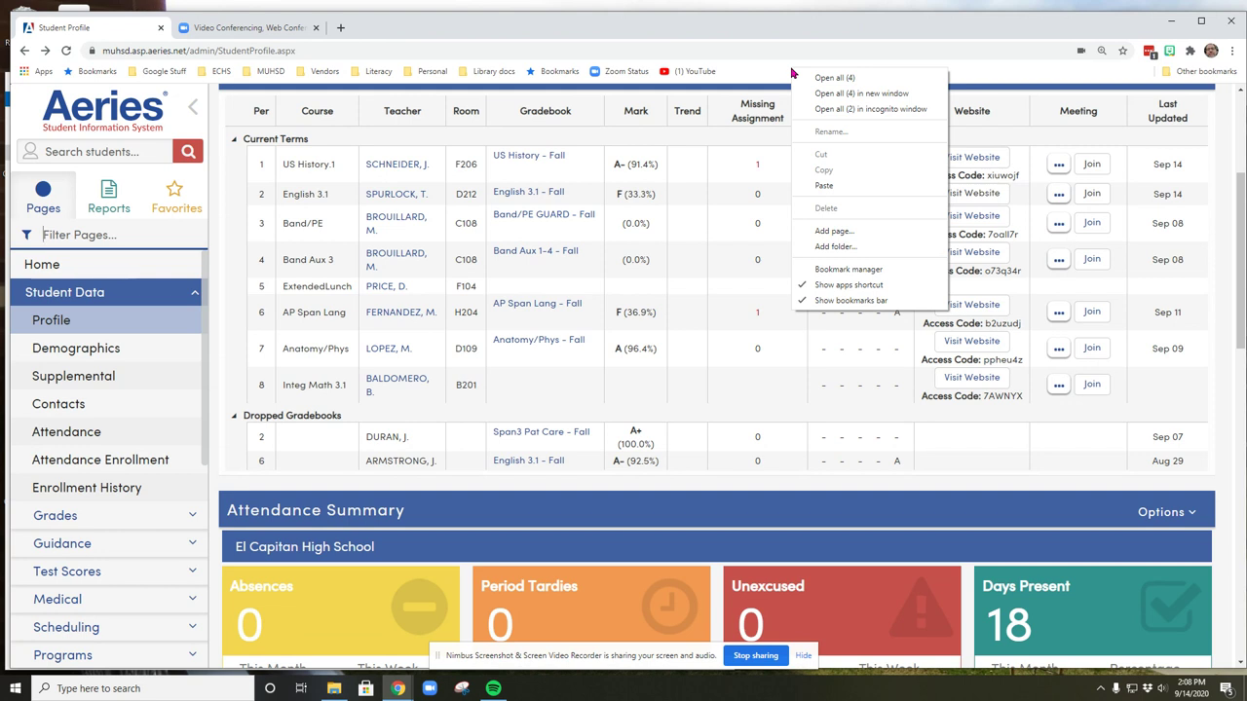
left_click(835, 246)
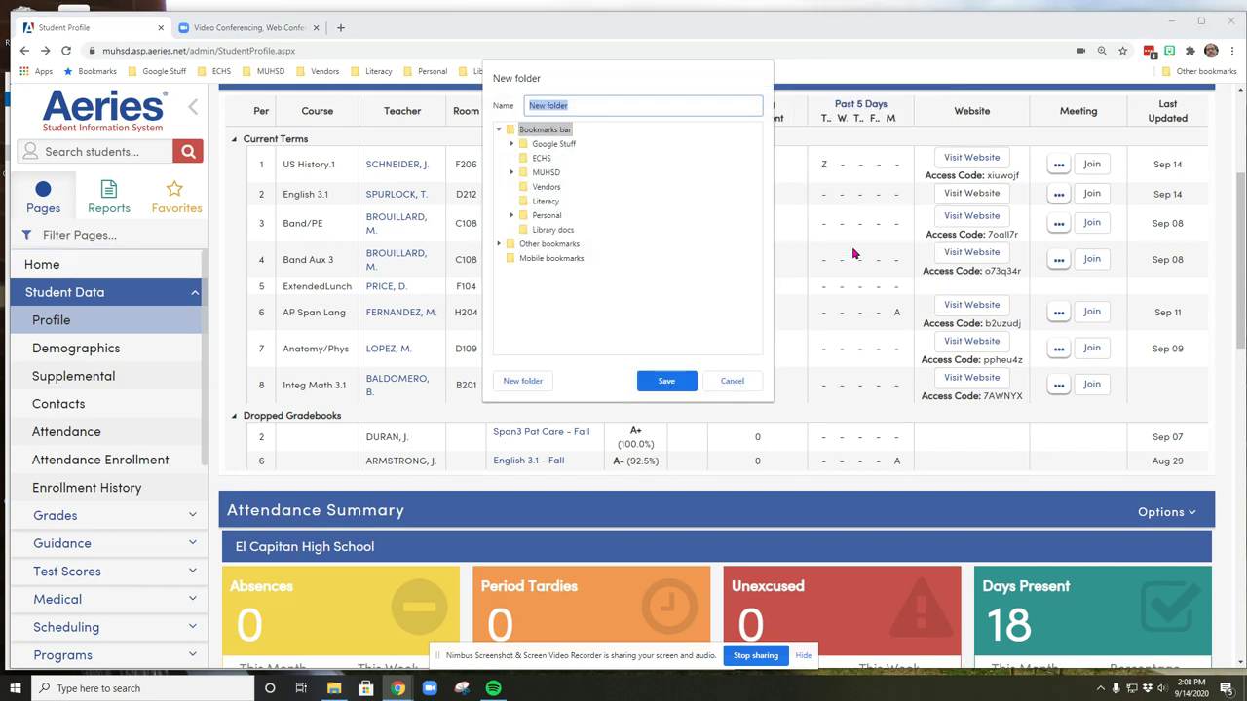
type("Zoom")
left_click(672, 381)
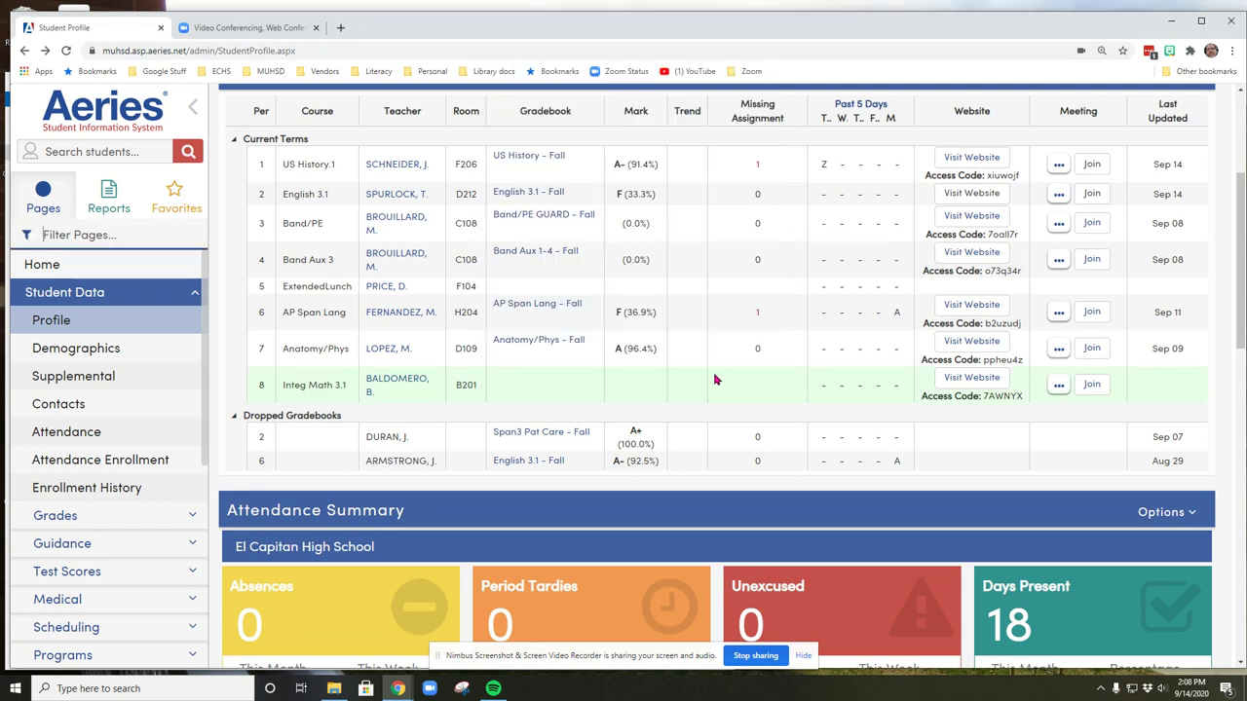
Step: Copy the period 1 US History meeting's Join link and start a page bookmark named "1st period" in the Zoom folder
right_click(1091, 171)
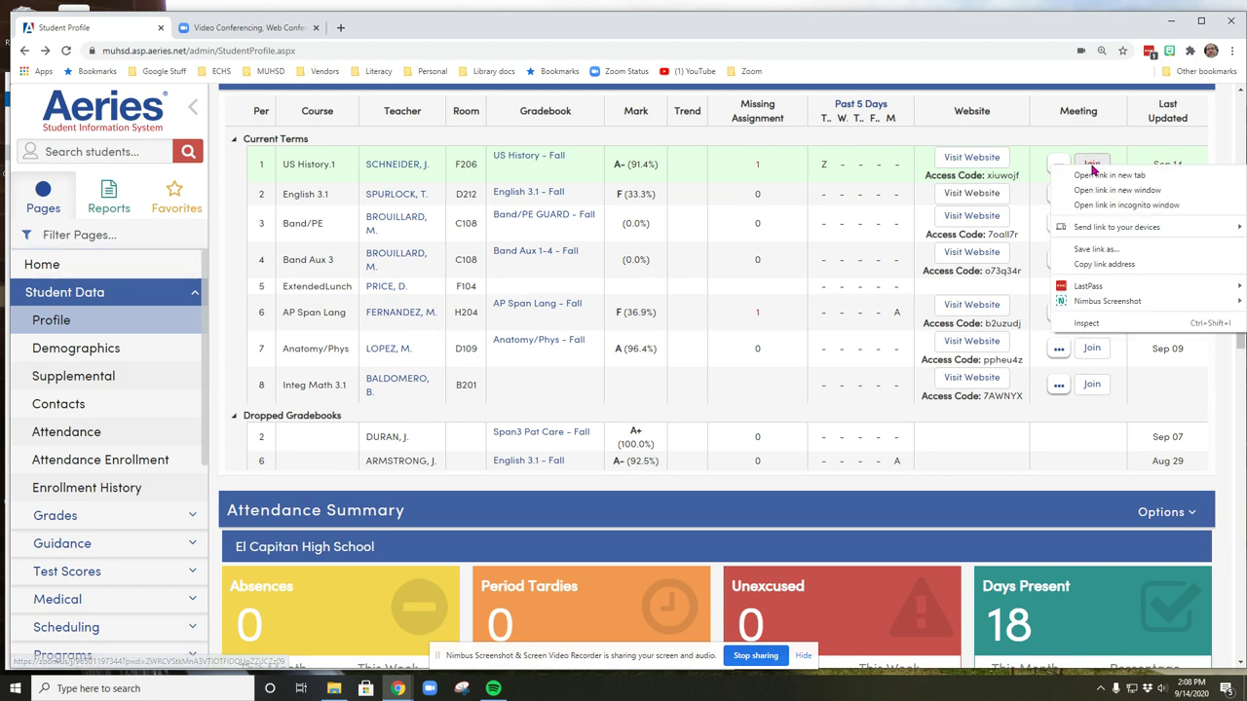
left_click(1097, 267)
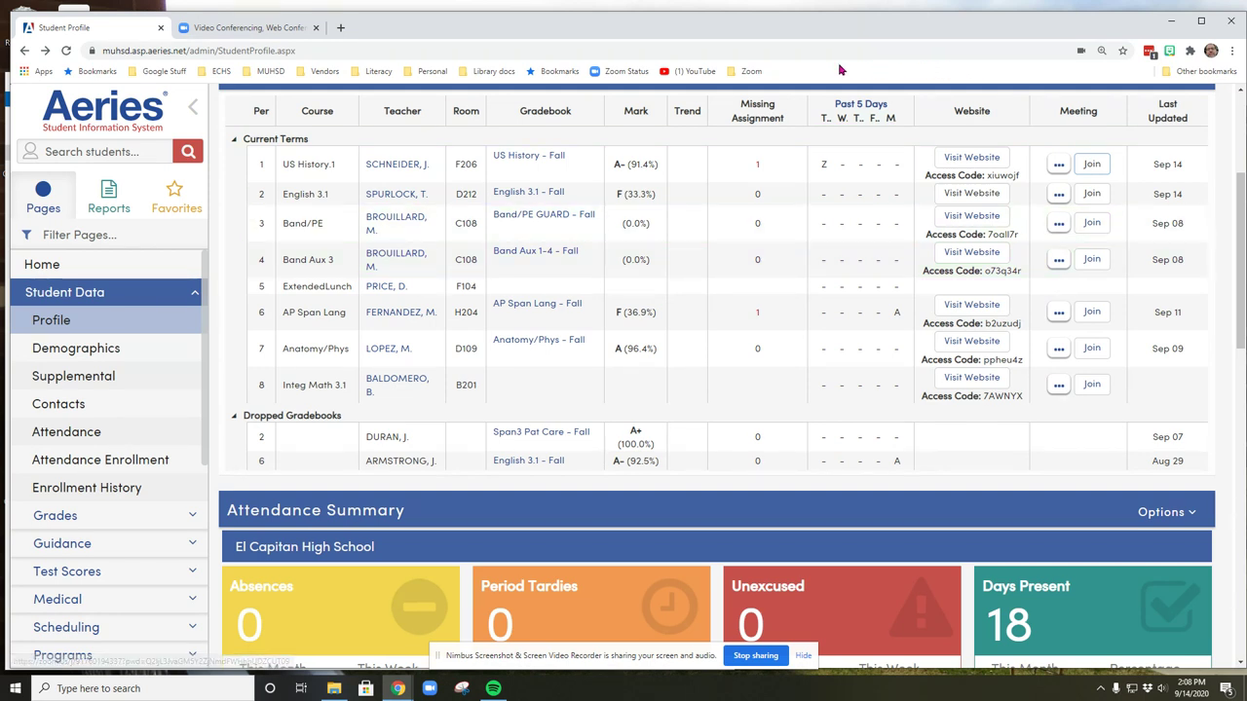
right_click(735, 75)
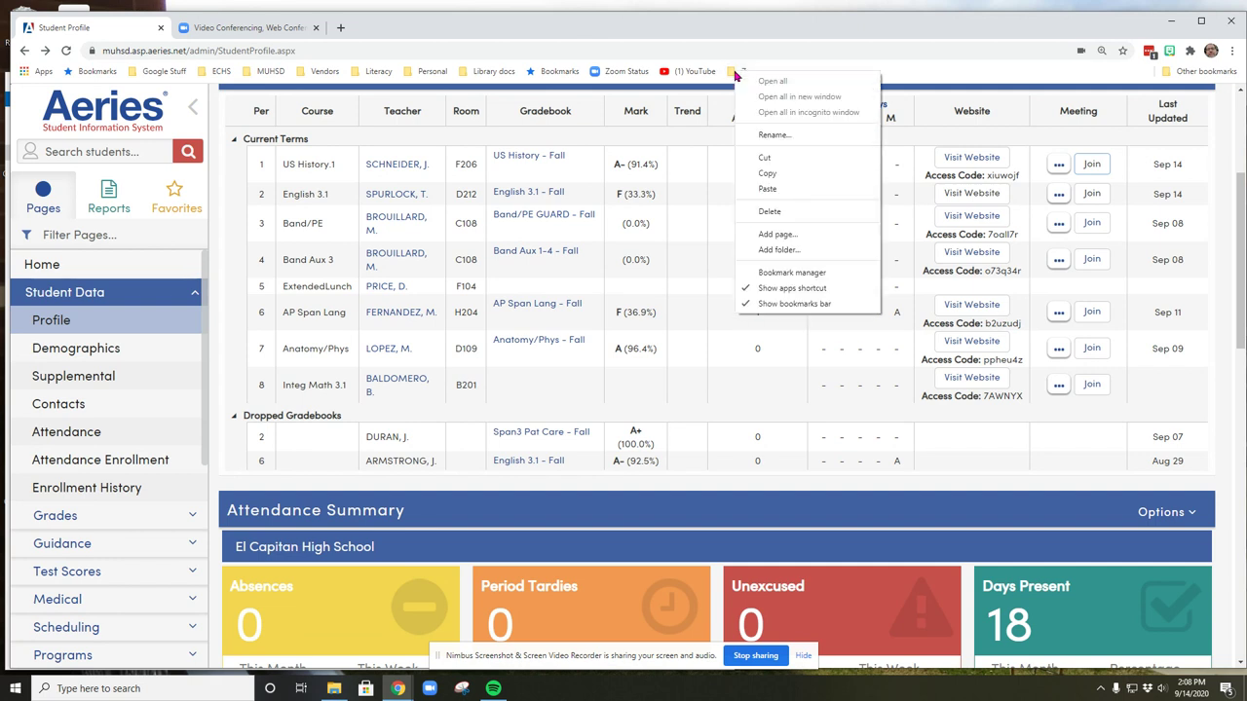
left_click(785, 235)
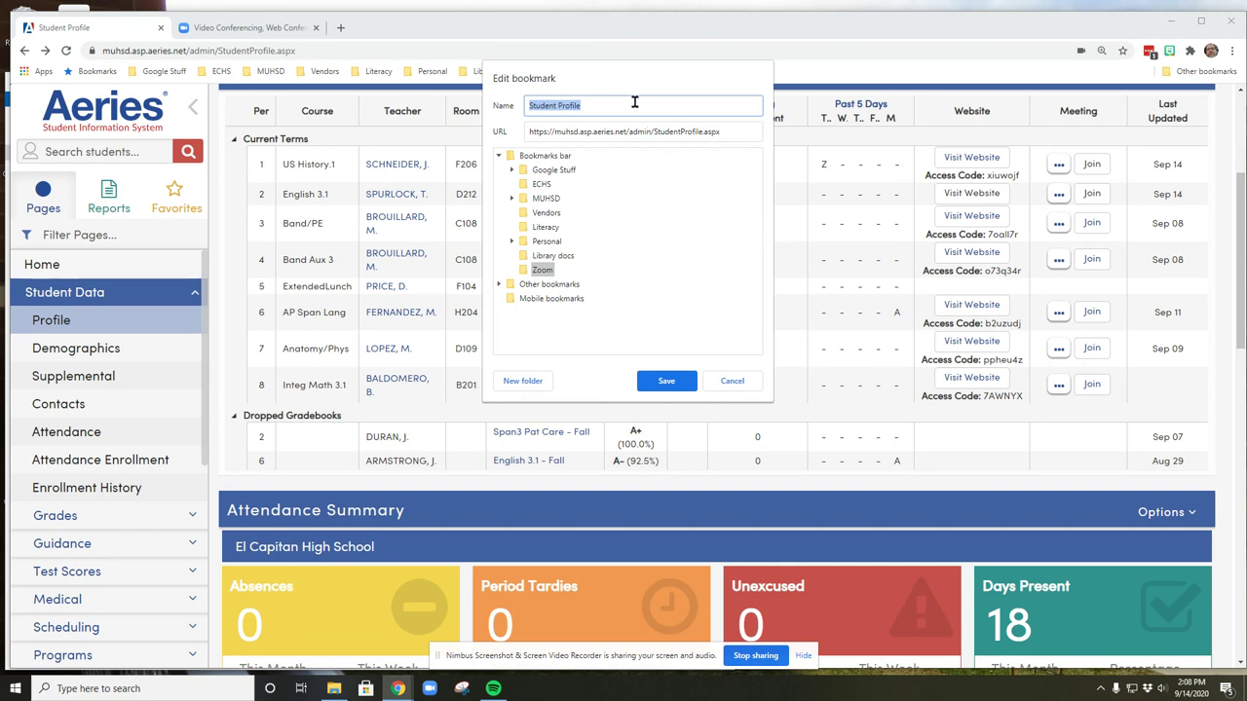
type("1st period")
Step: Replace the 1st period bookmark's URL with the copied meeting link, save it, and check the Zoom folder's contents
left_click(631, 130)
left_click_drag(728, 130, 525, 130)
key("BackSpace")
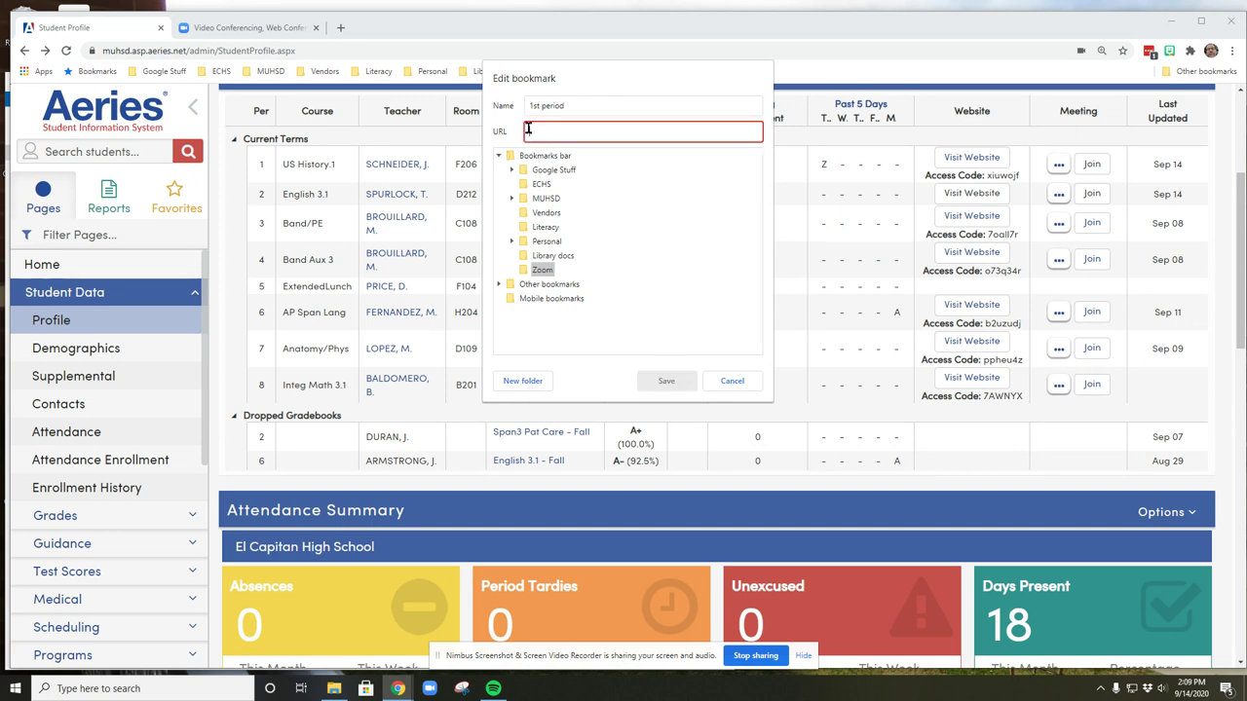
right_click(528, 131)
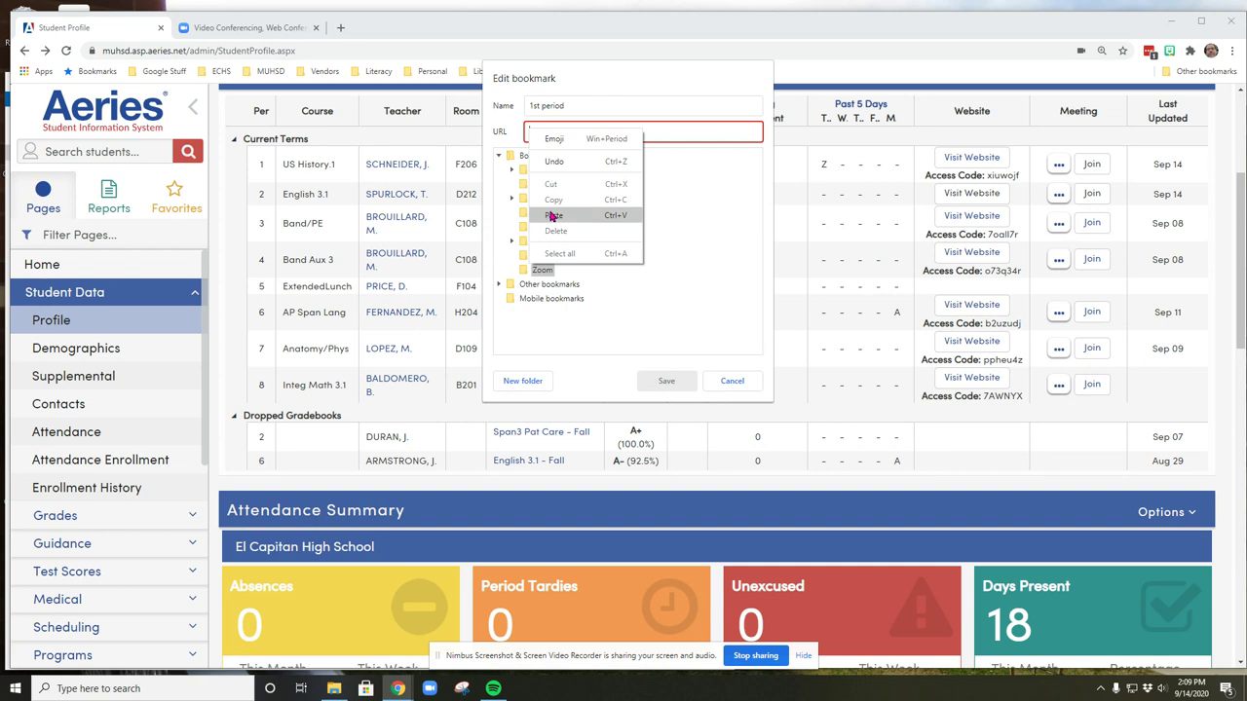
left_click(552, 216)
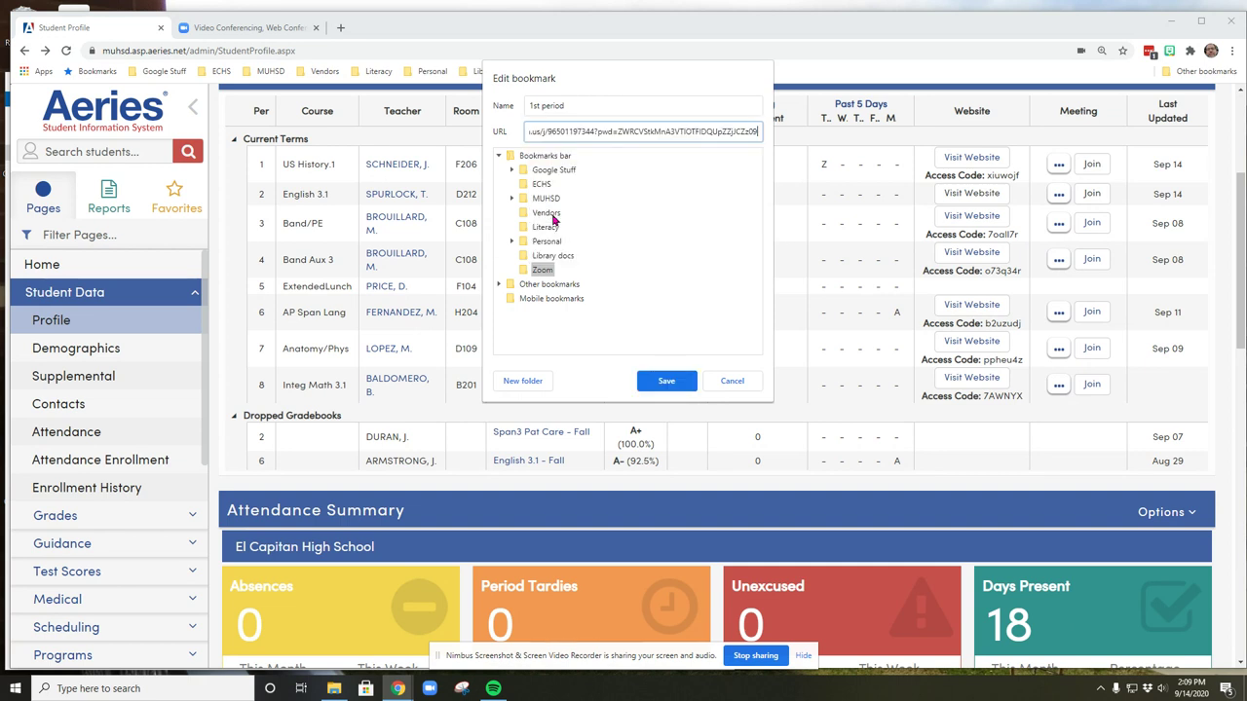
left_click(666, 384)
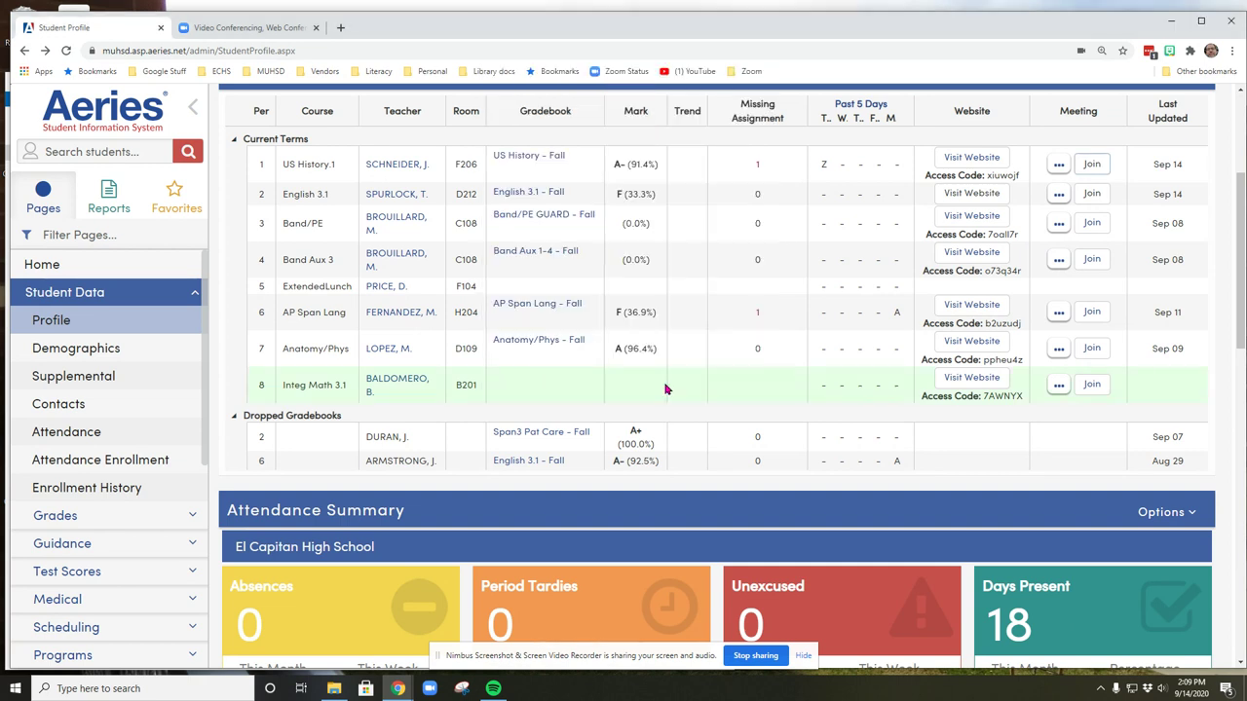
left_click(746, 72)
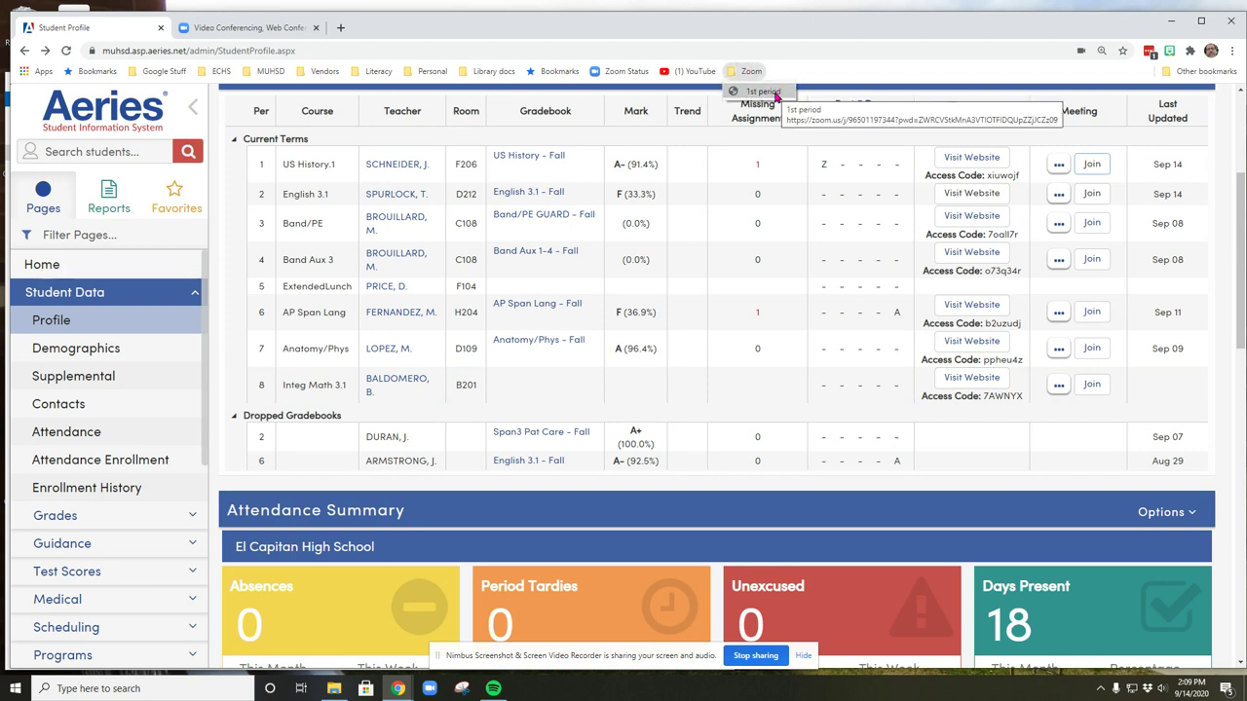
left_click(794, 74)
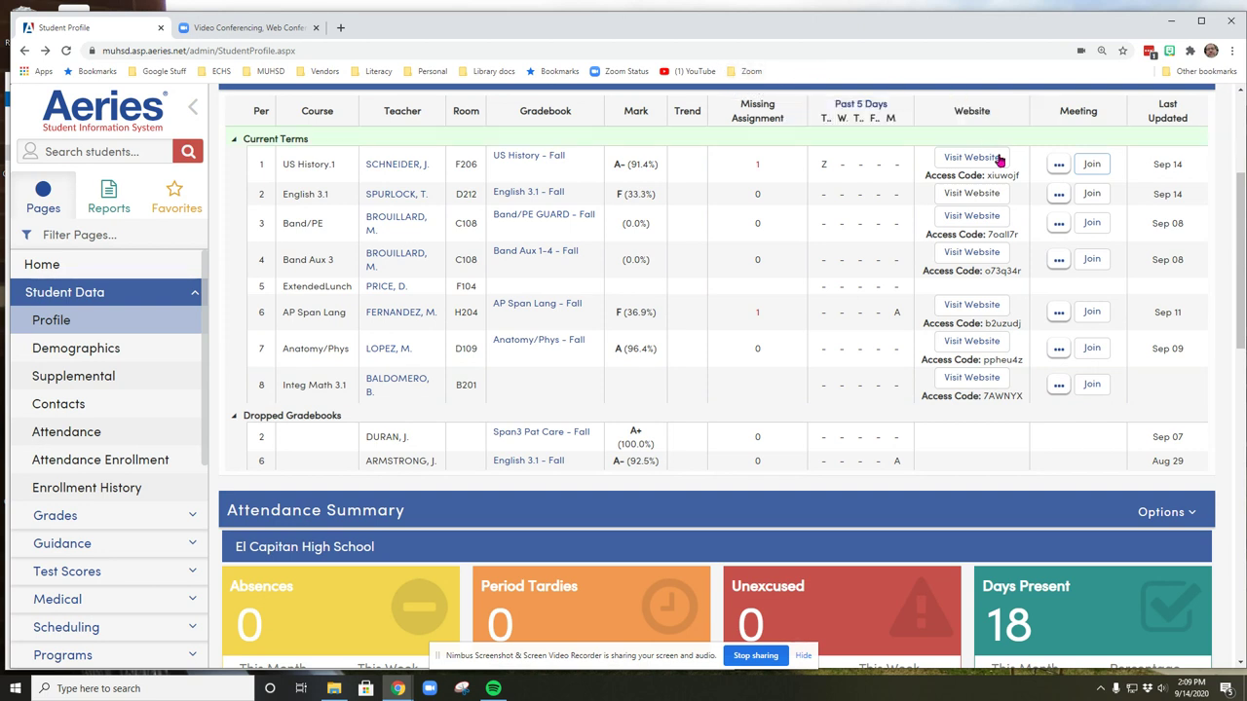
Step: Copy the period 2 English 3.1 meeting's Join link and start a page bookmark named "2nd period" in the Zoom folder
right_click(1095, 199)
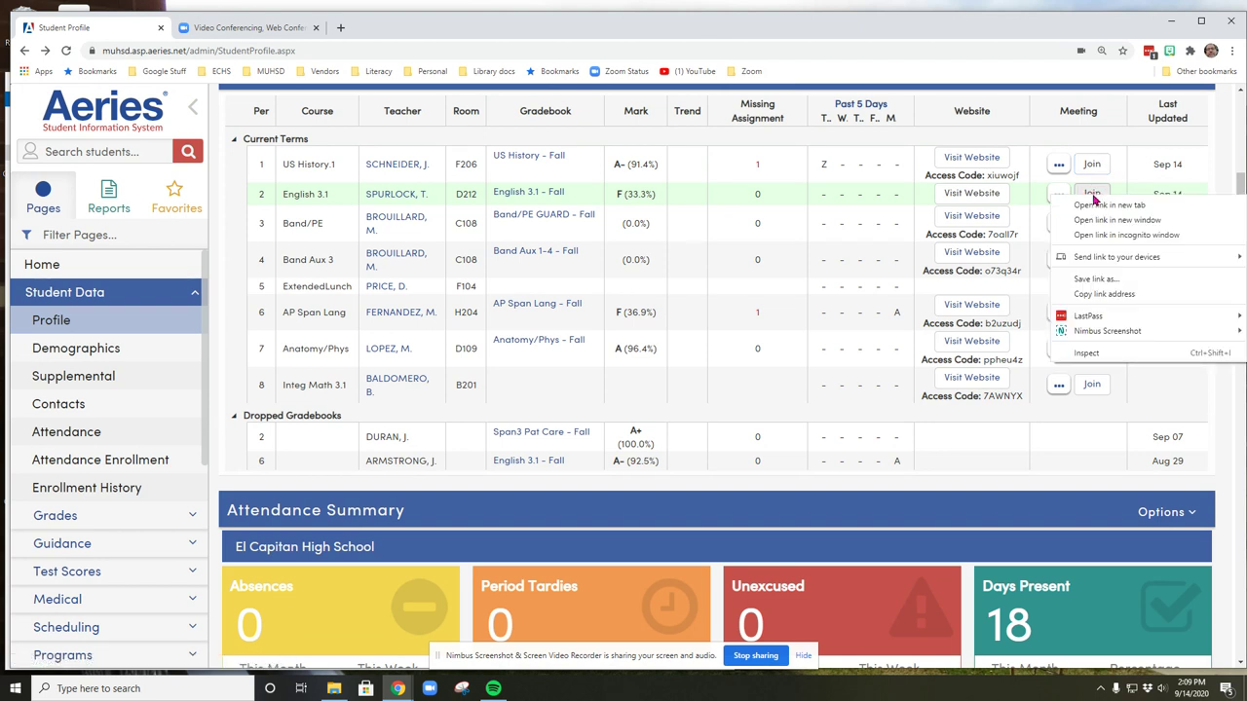
left_click(1096, 295)
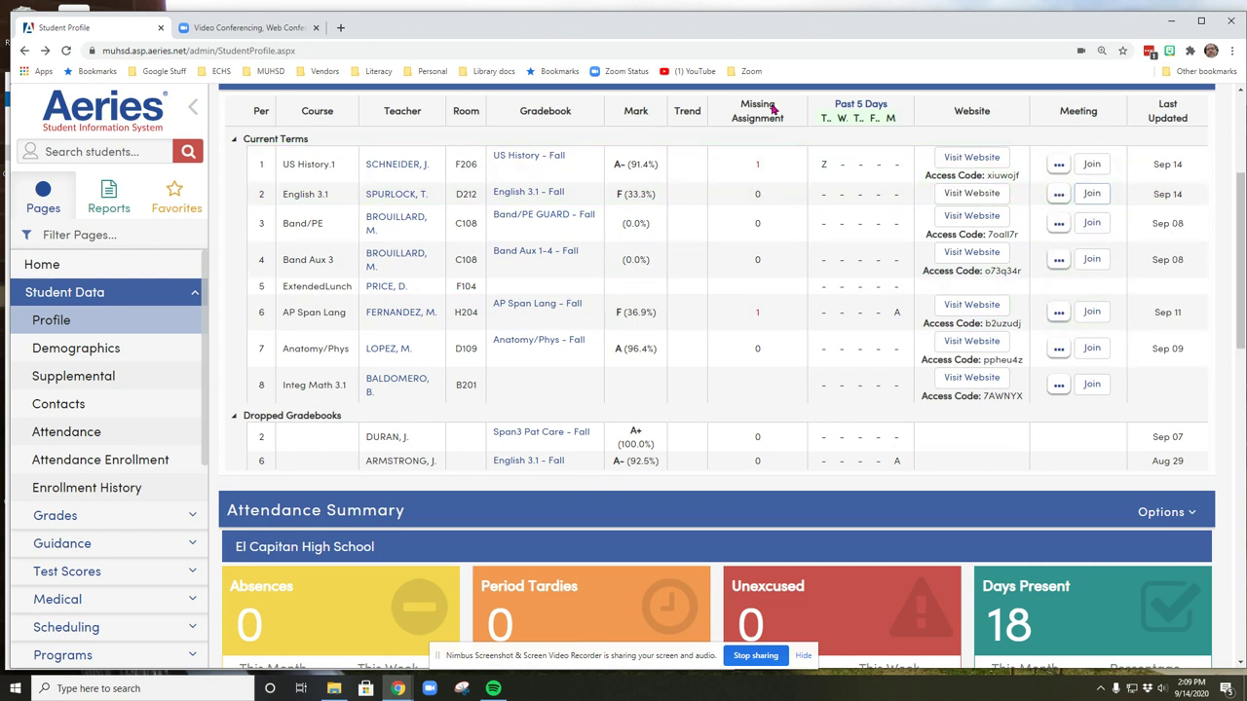
right_click(733, 74)
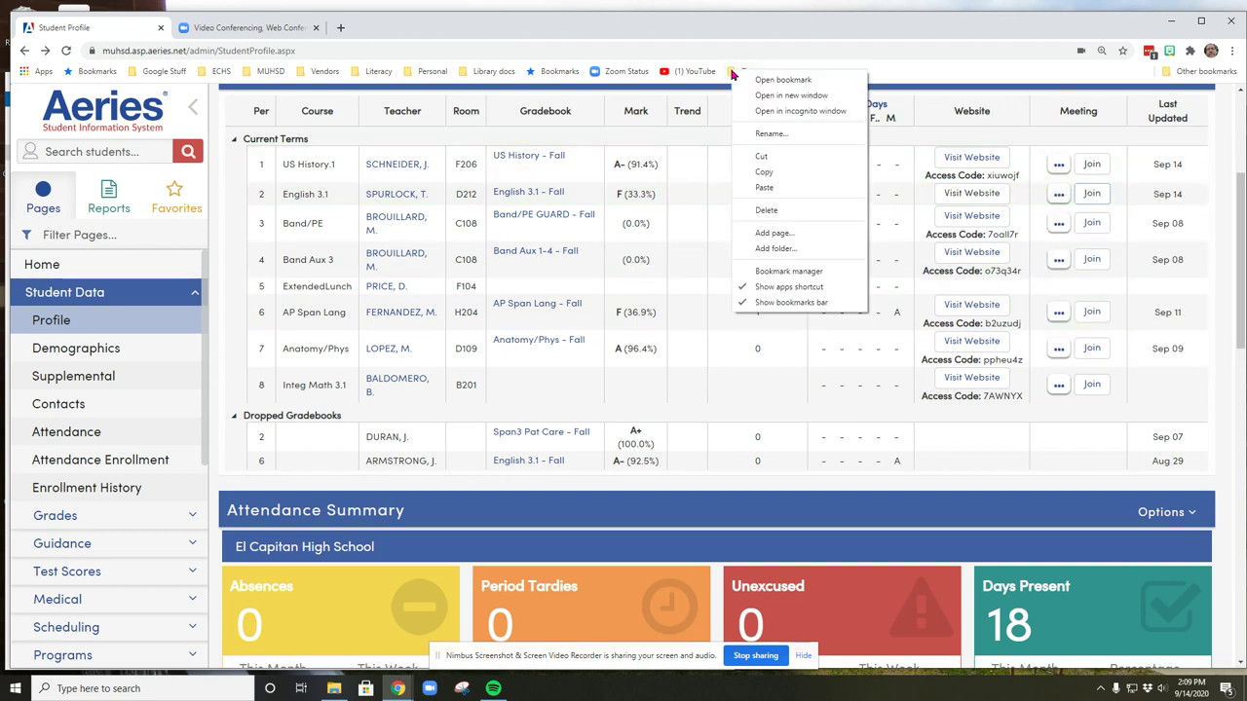
left_click(775, 232)
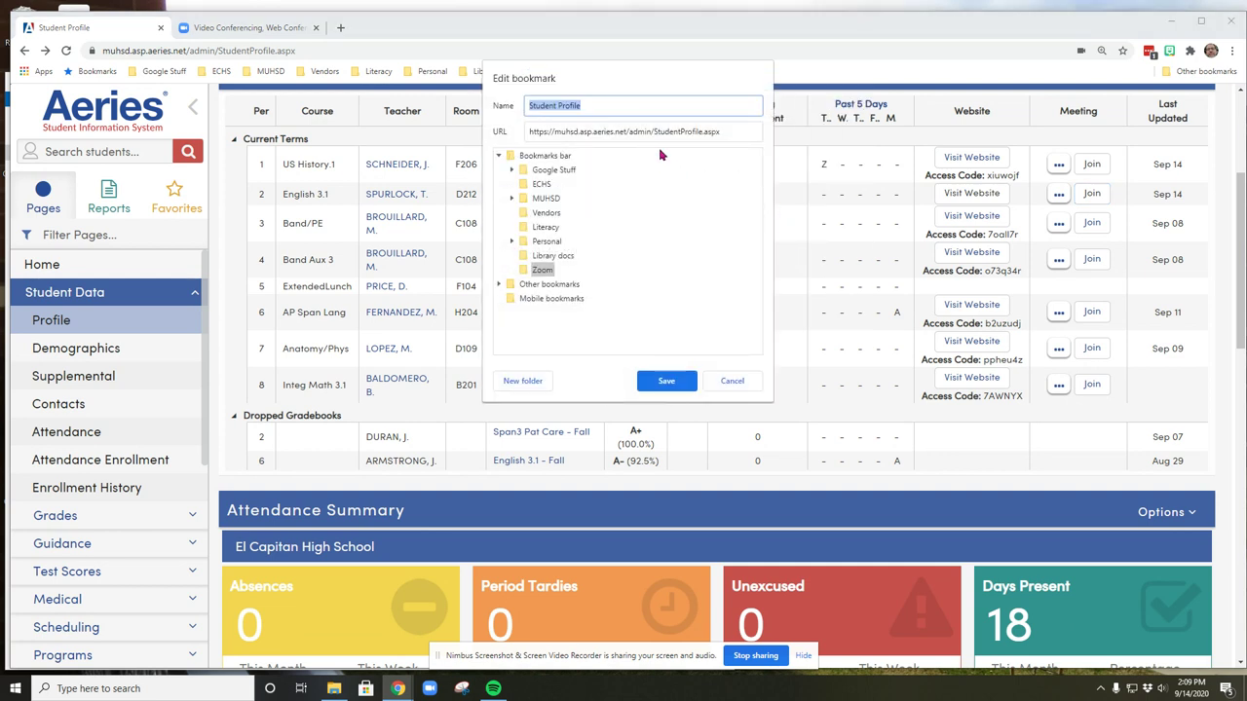
type("2nd pro")
key("BackSpace")
key("BackSpace")
type("eriod")
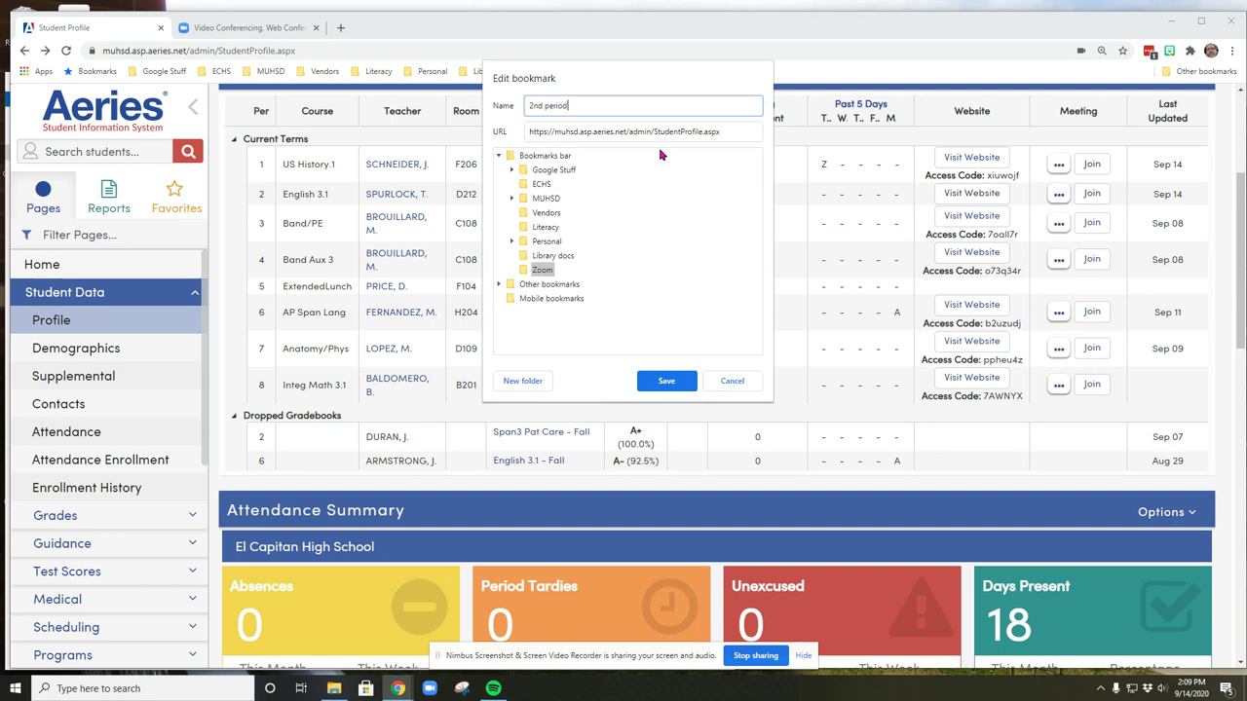
Step: Replace the 2nd period bookmark's URL with the copied meeting link, save it, and check the Zoom folder's contents
left_click(596, 133)
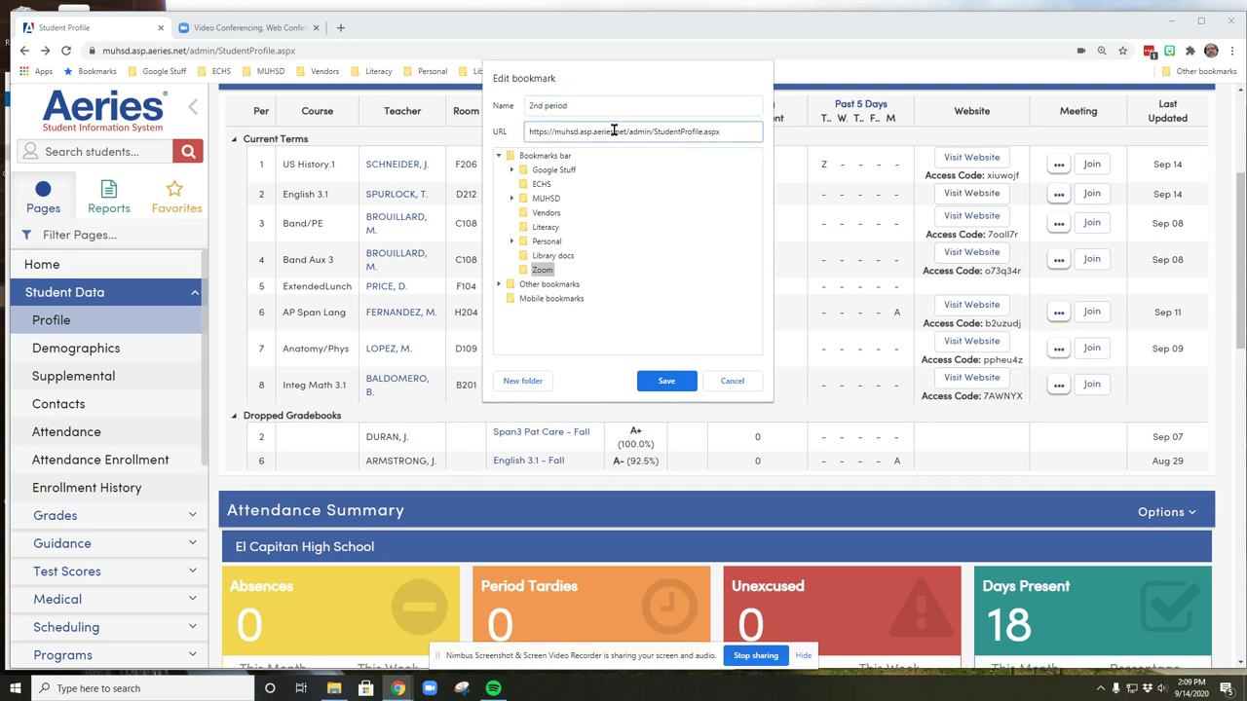
key("ctrl+a")
key("BackSpace")
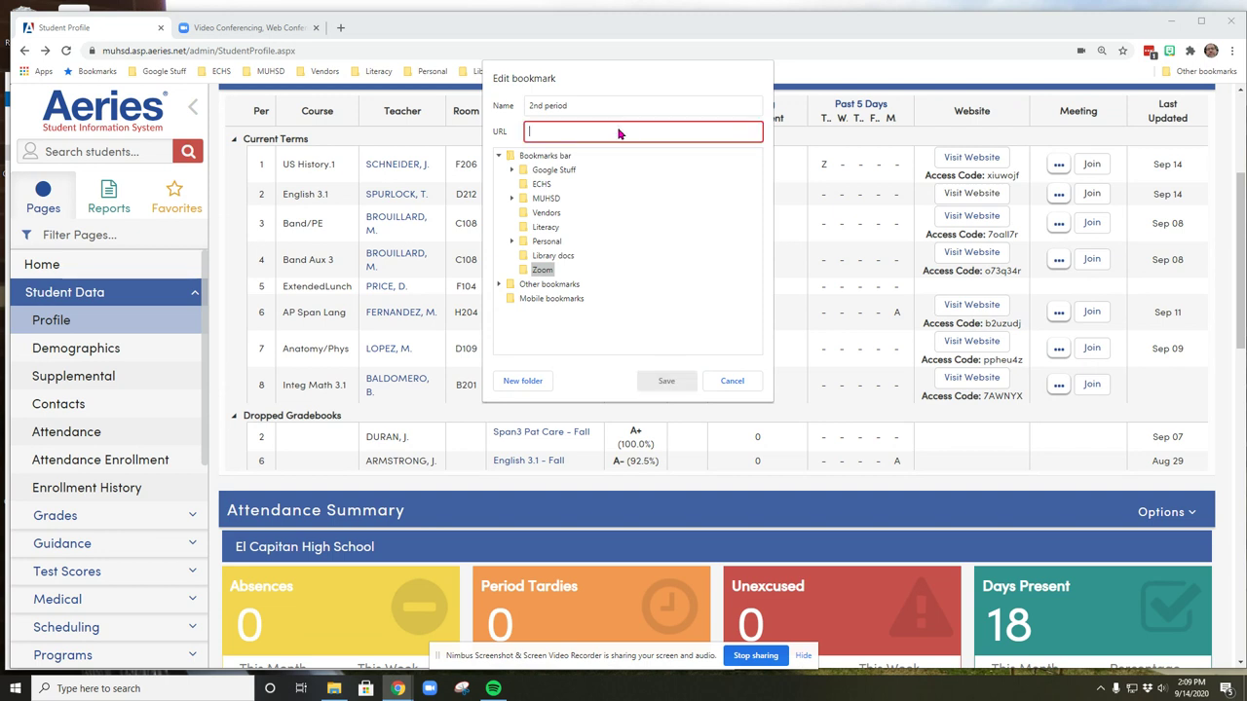
right_click(544, 130)
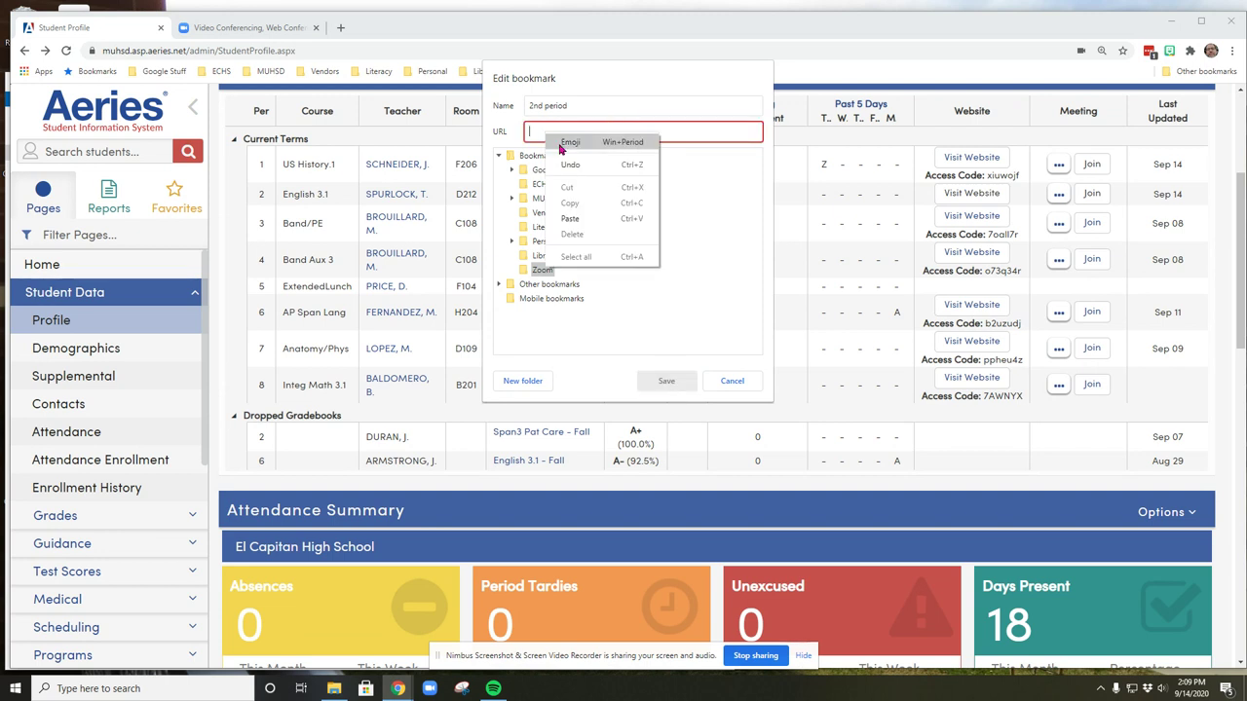
left_click(572, 220)
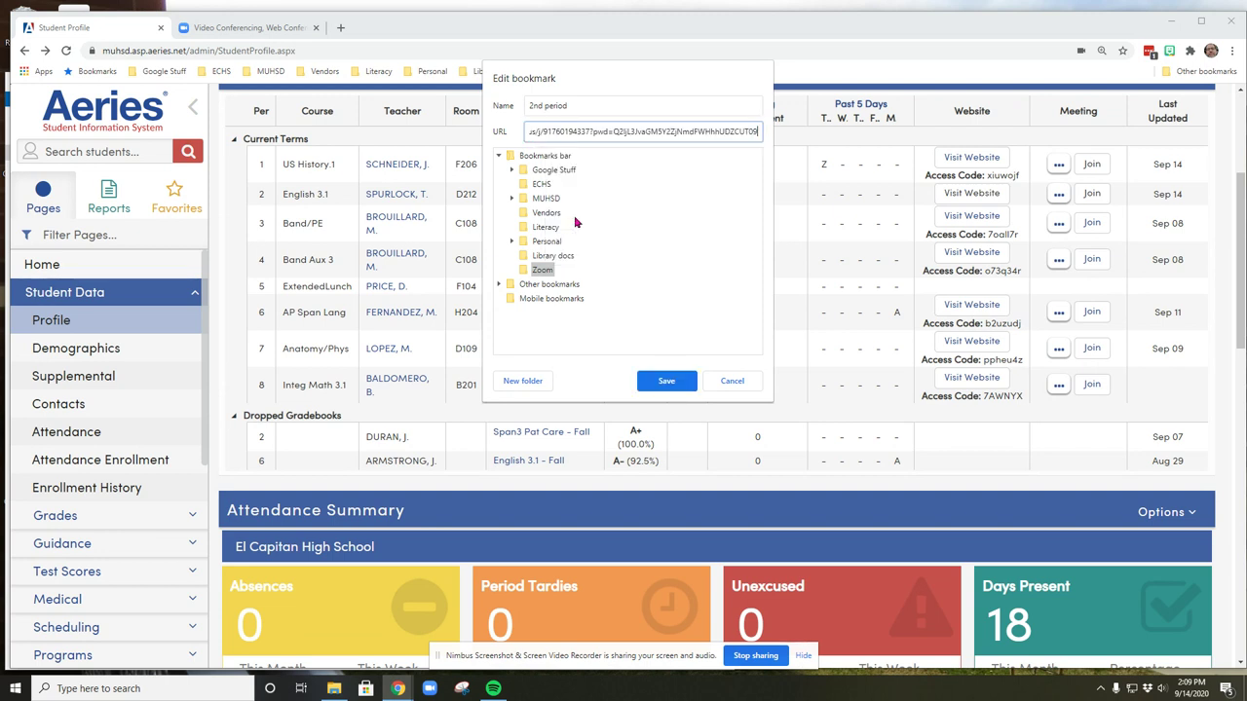
left_click(666, 382)
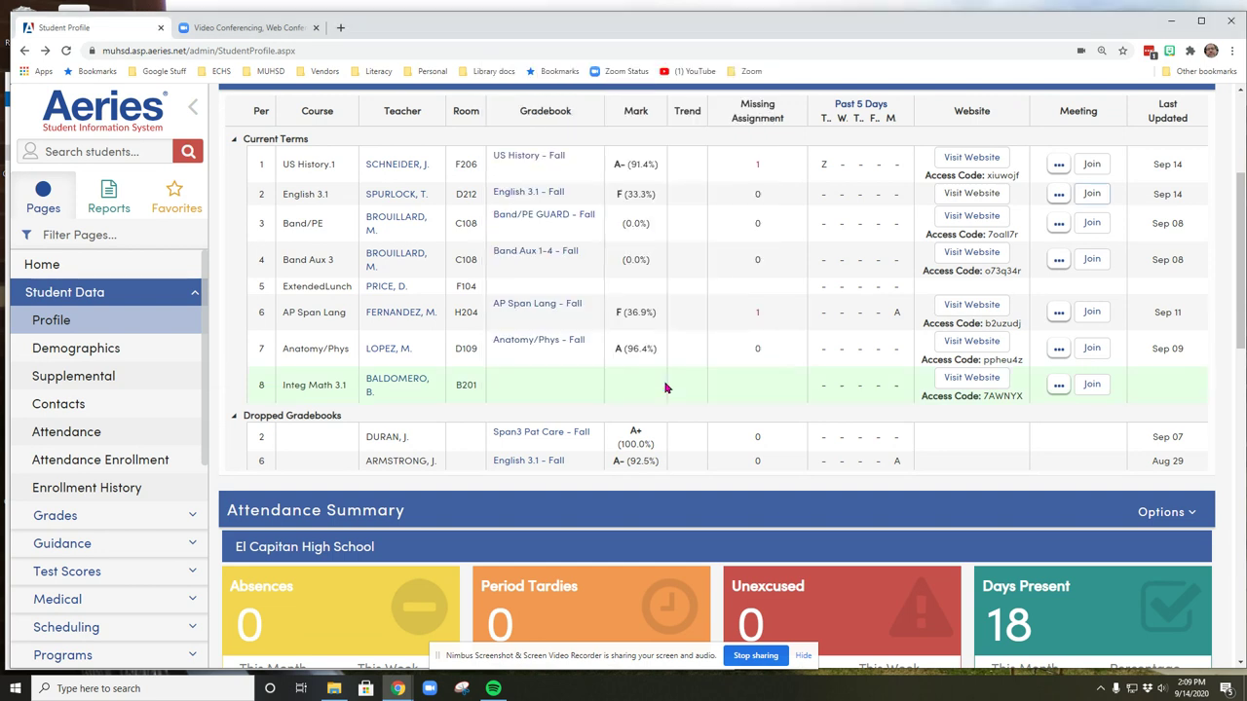
left_click(750, 71)
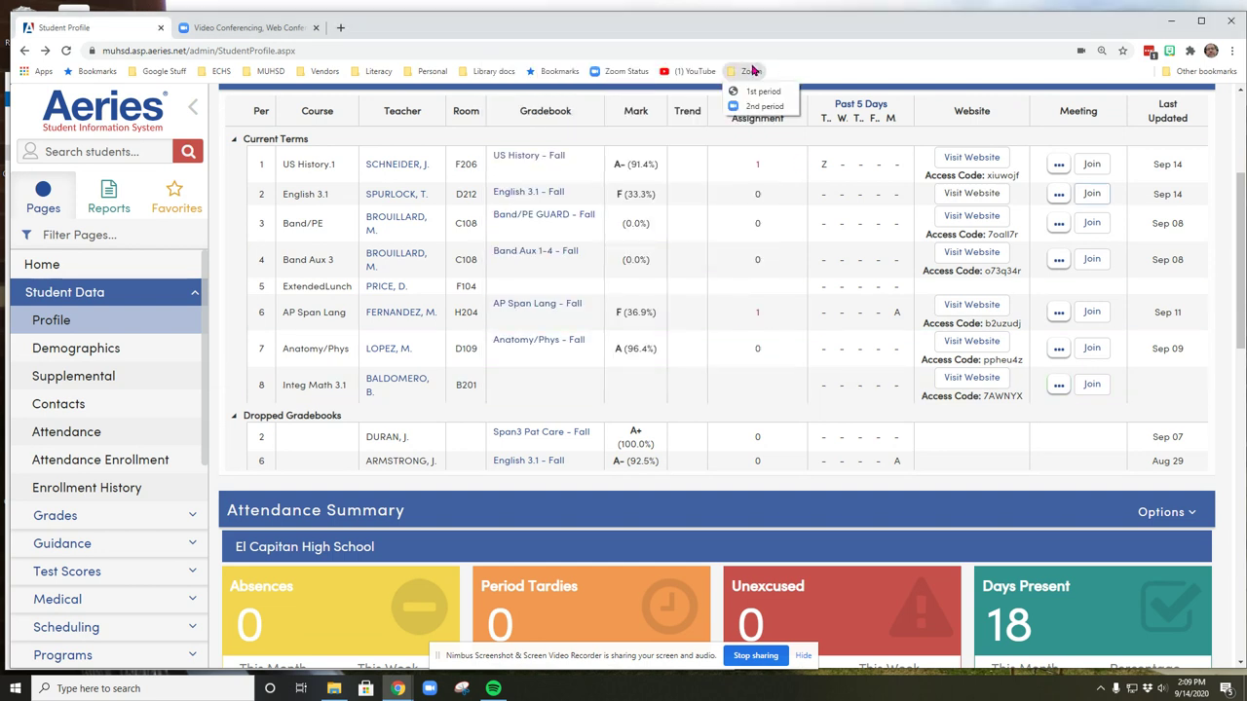
left_click(824, 63)
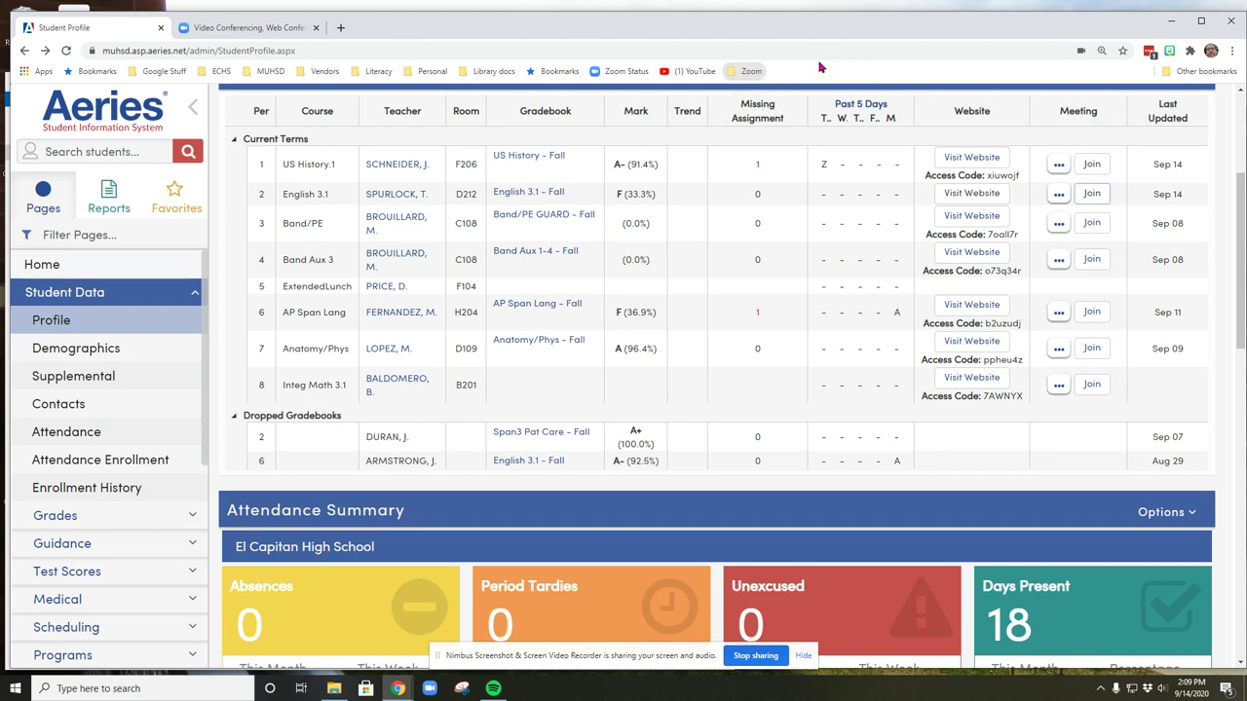
Step: Switch to the Zoom website and sign in with Google using the first listed school account
left_click(237, 30)
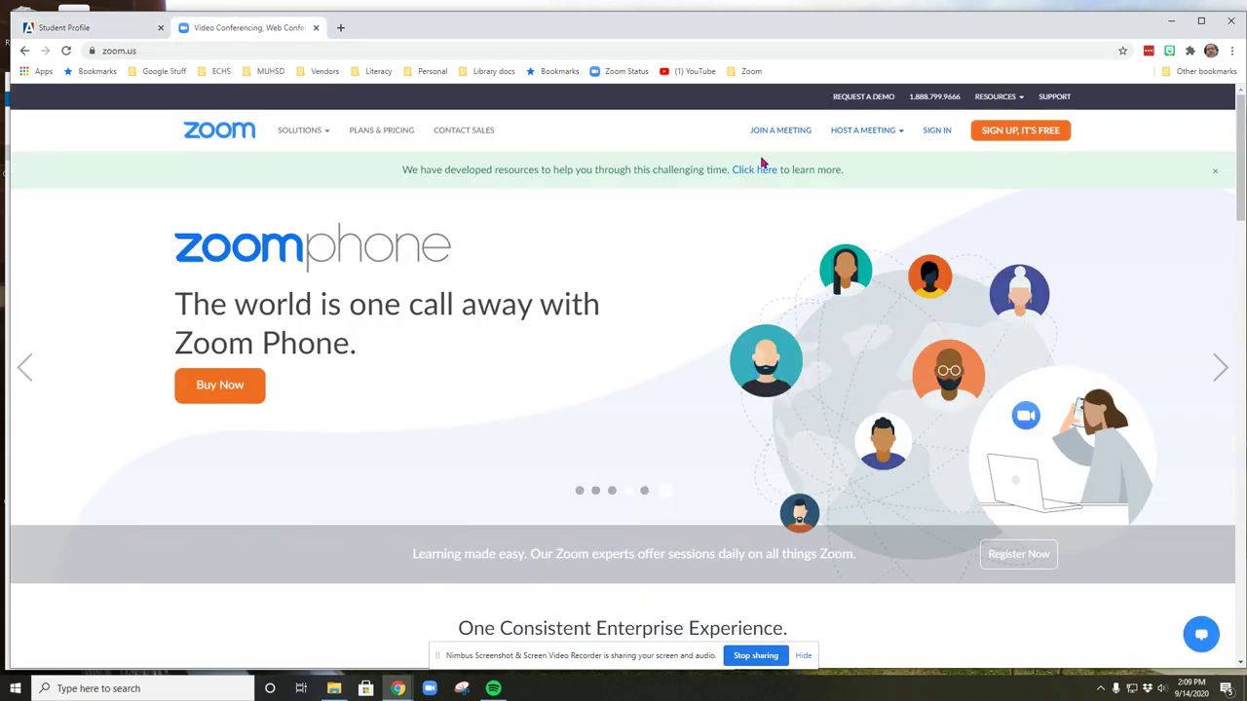
left_click(932, 132)
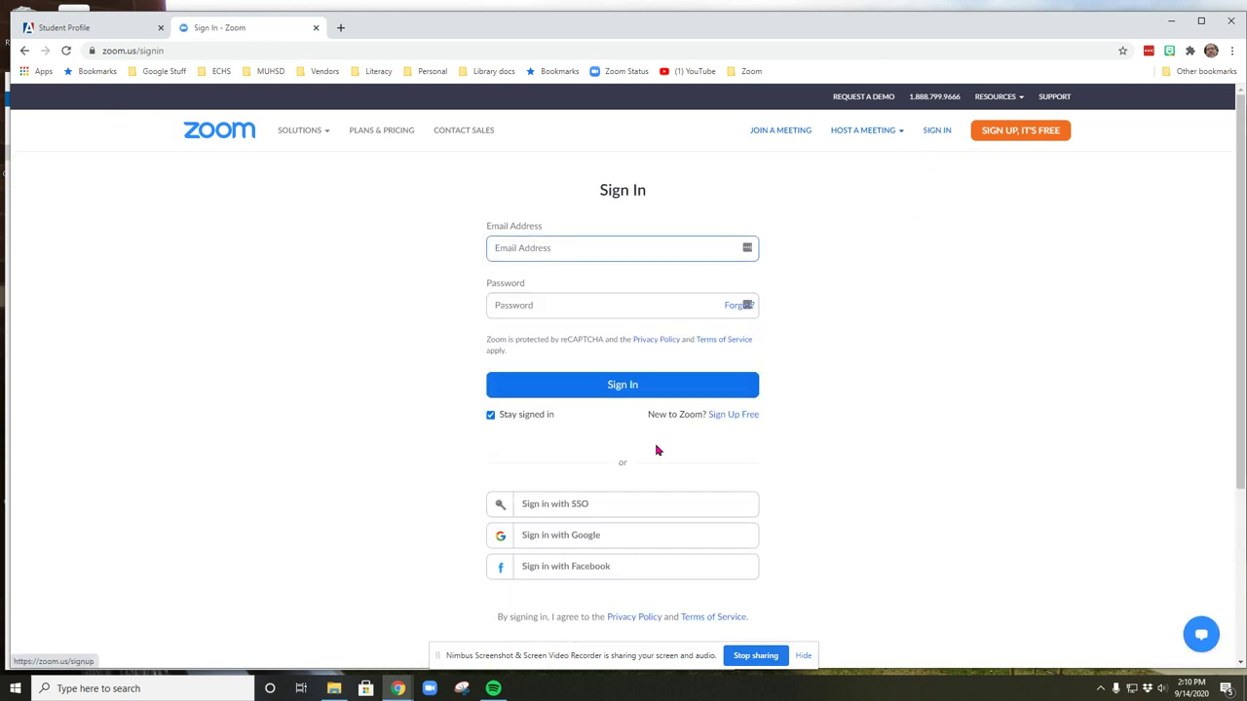
left_click(556, 535)
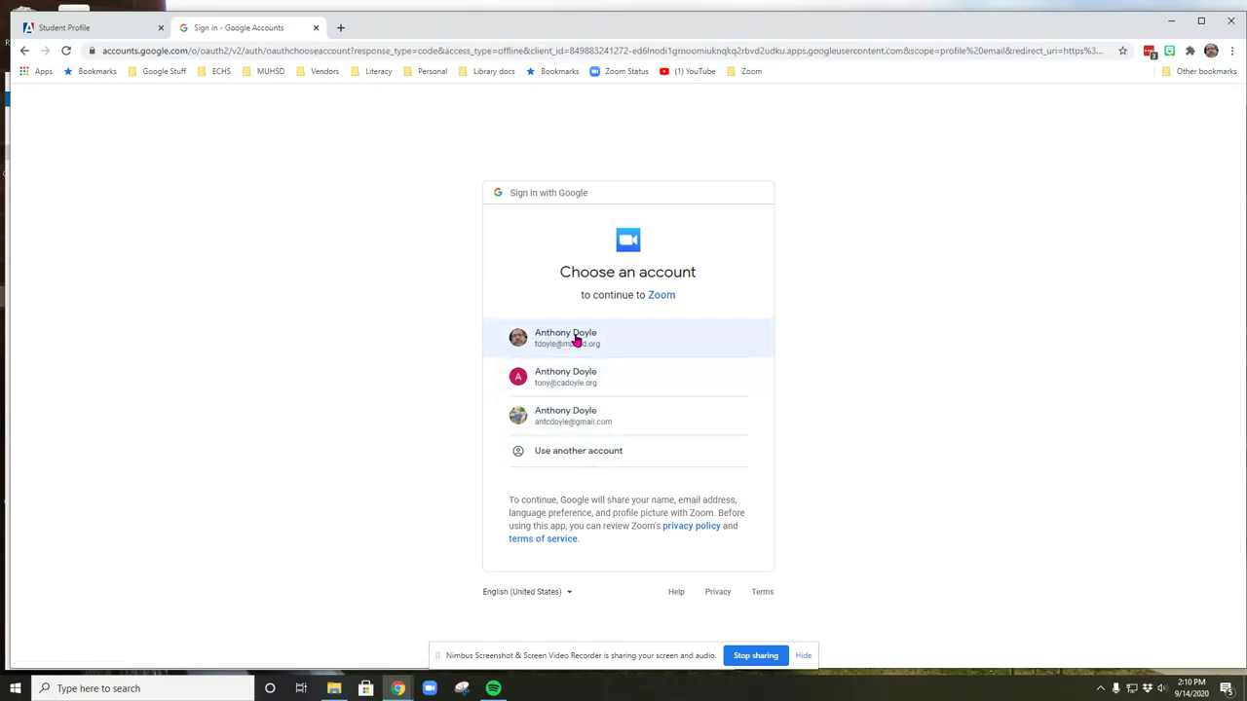
left_click(575, 339)
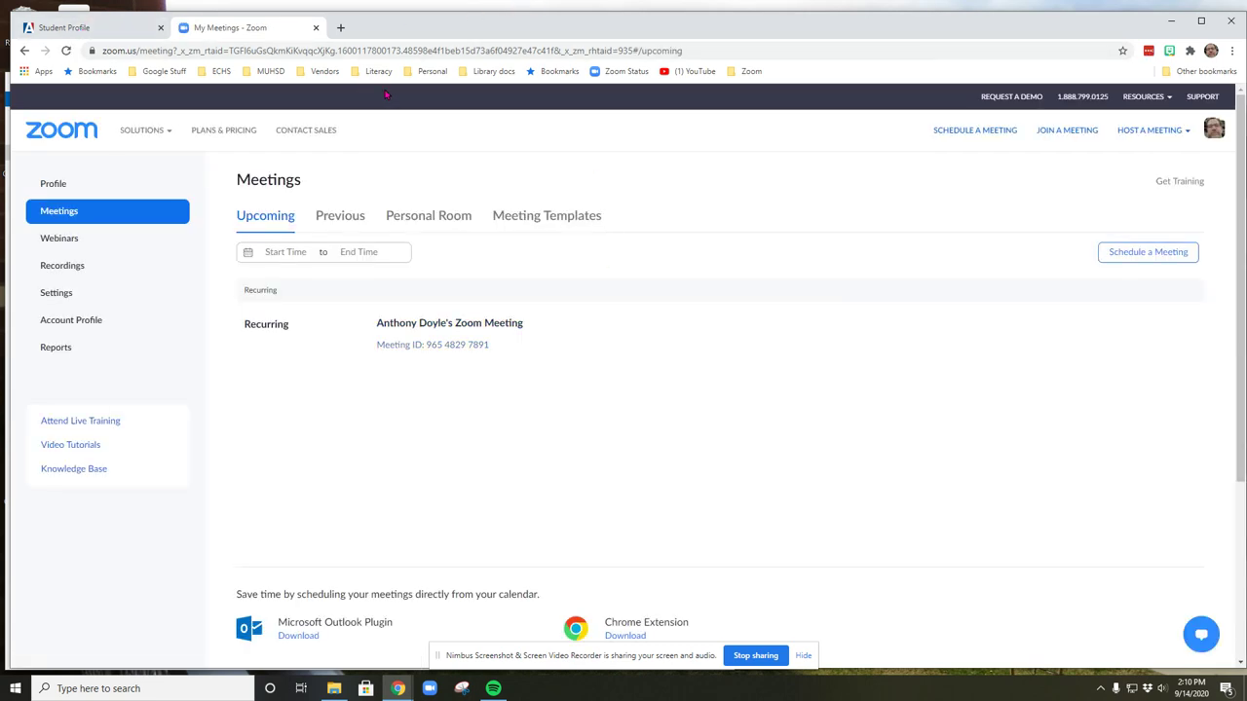
Step: Launch the 1st period meeting from the Zoom bookmarks folder, then leave the meeting
left_click(746, 72)
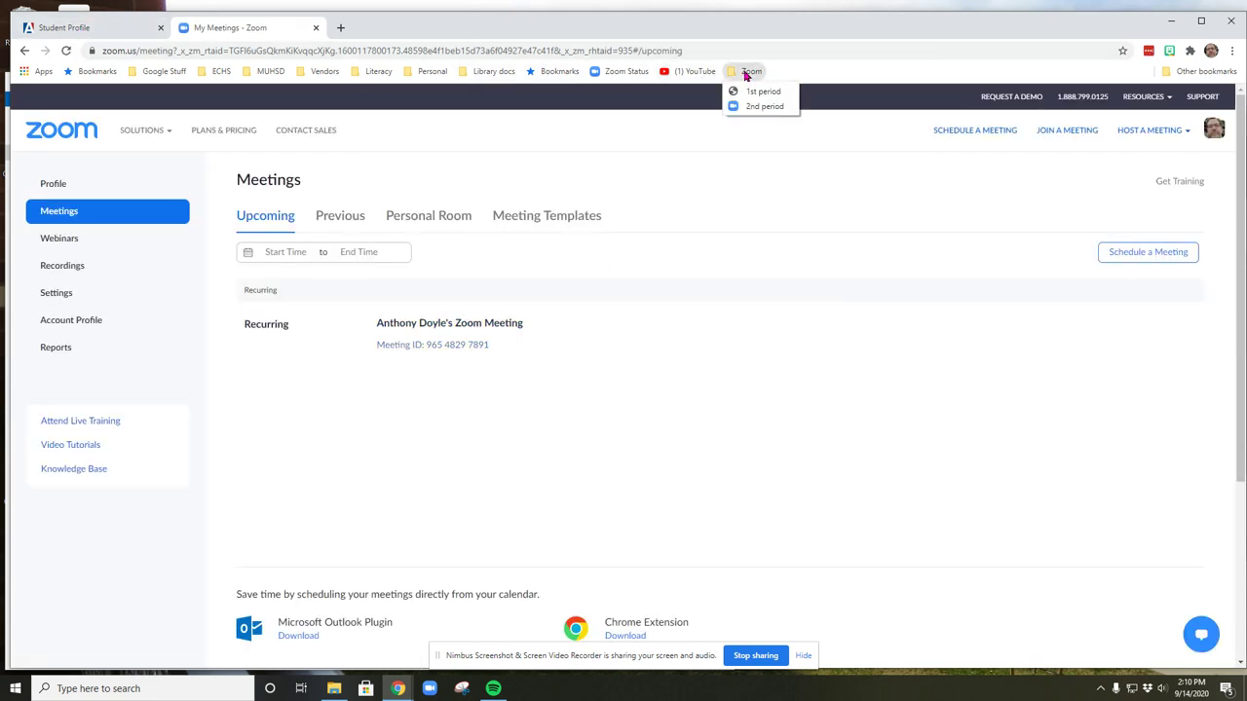
left_click(757, 93)
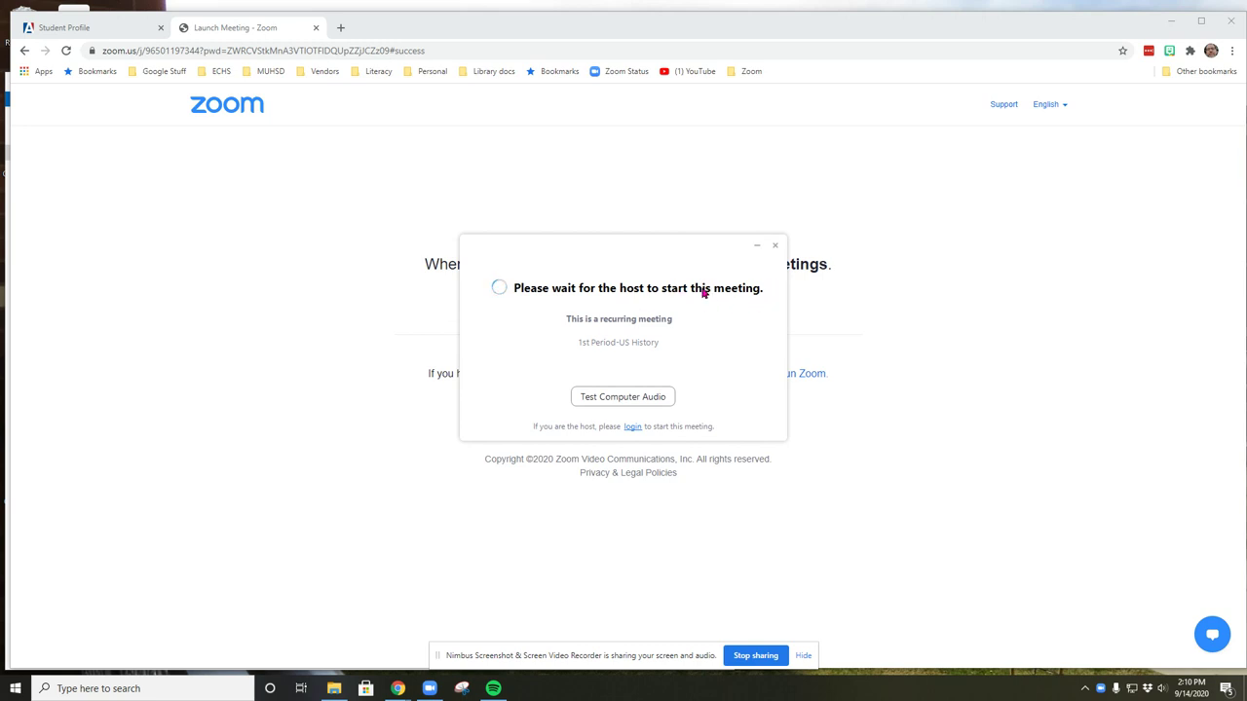
left_click(775, 248)
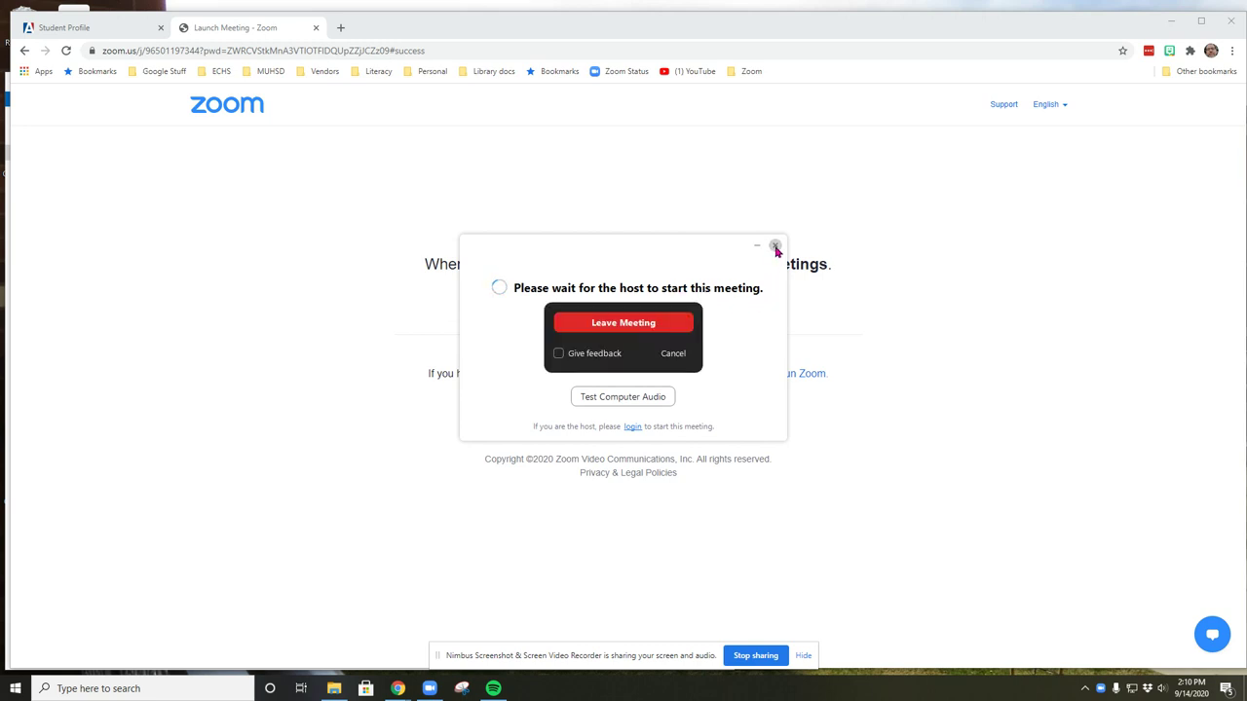
left_click(628, 322)
Step: Open the Zoom bookmarks folder to list the saved class meetings
left_click(746, 71)
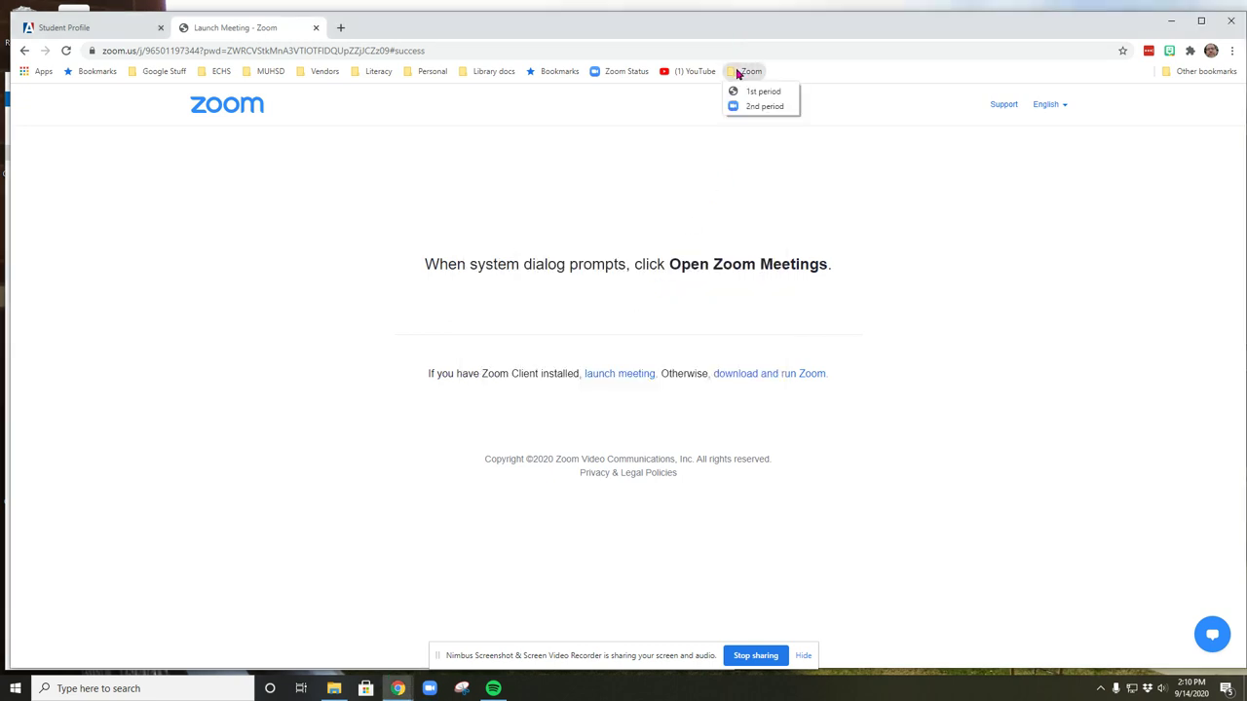